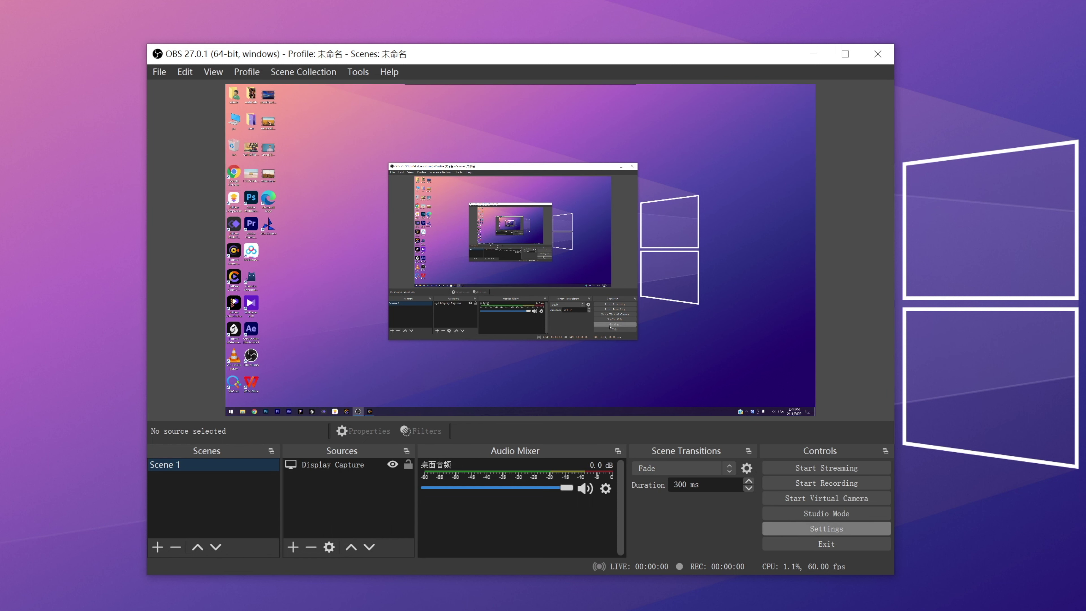
# - In the video settings, keep Common FPS Values as the frame rate type and set the frame rate to 30
pyautogui.click(826, 529)
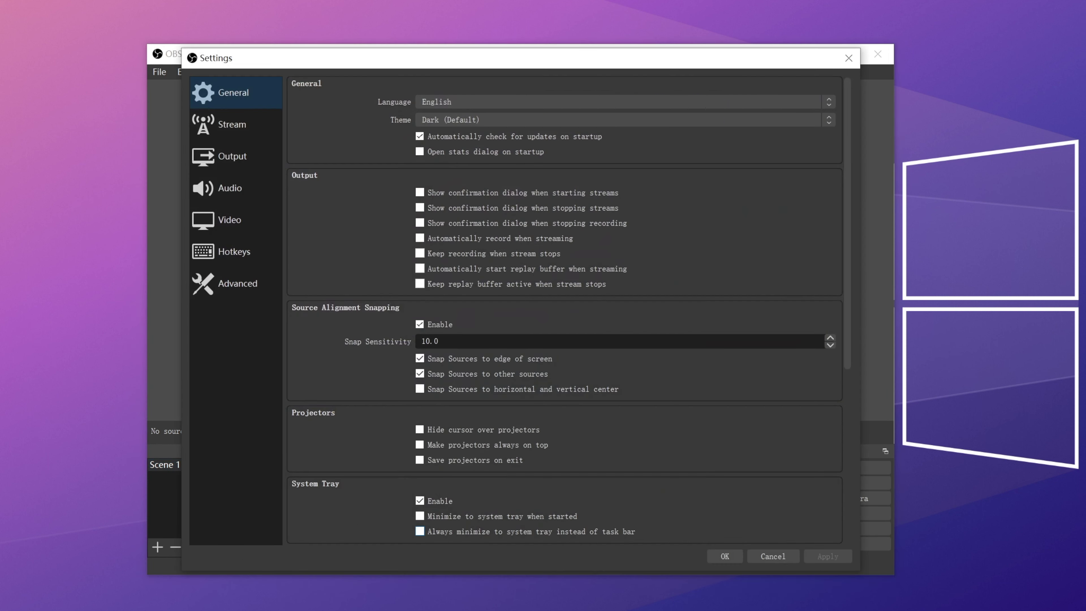
pyautogui.click(229, 220)
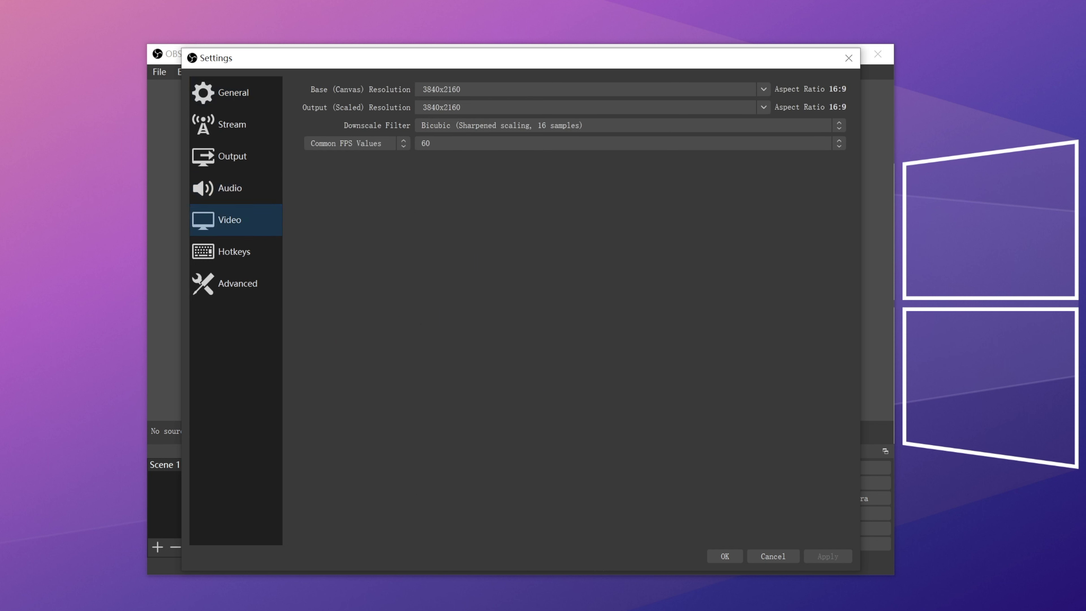
pyautogui.click(355, 143)
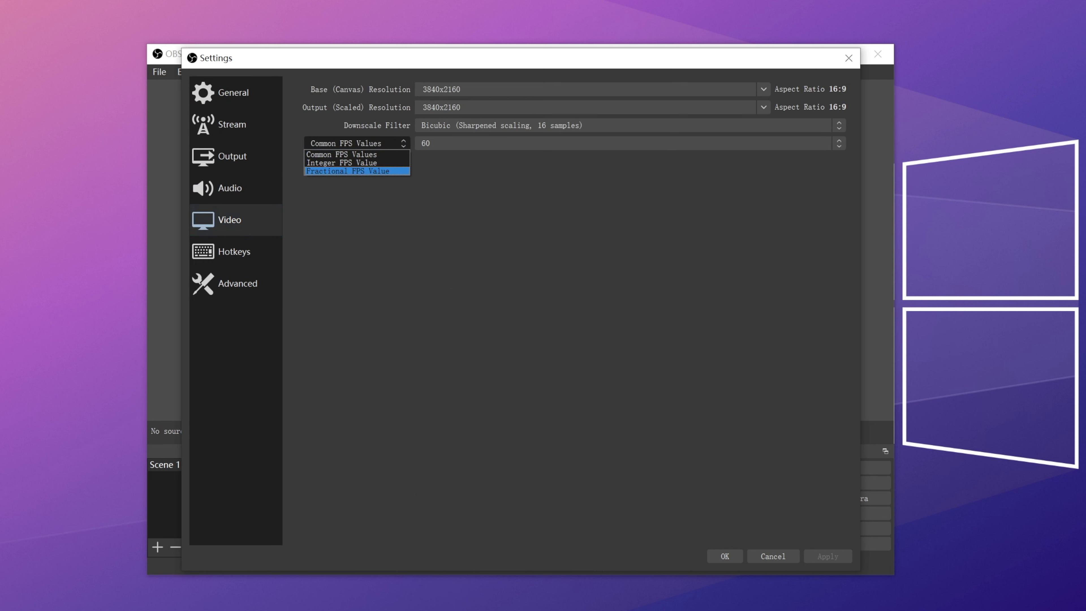
pyautogui.click(355, 154)
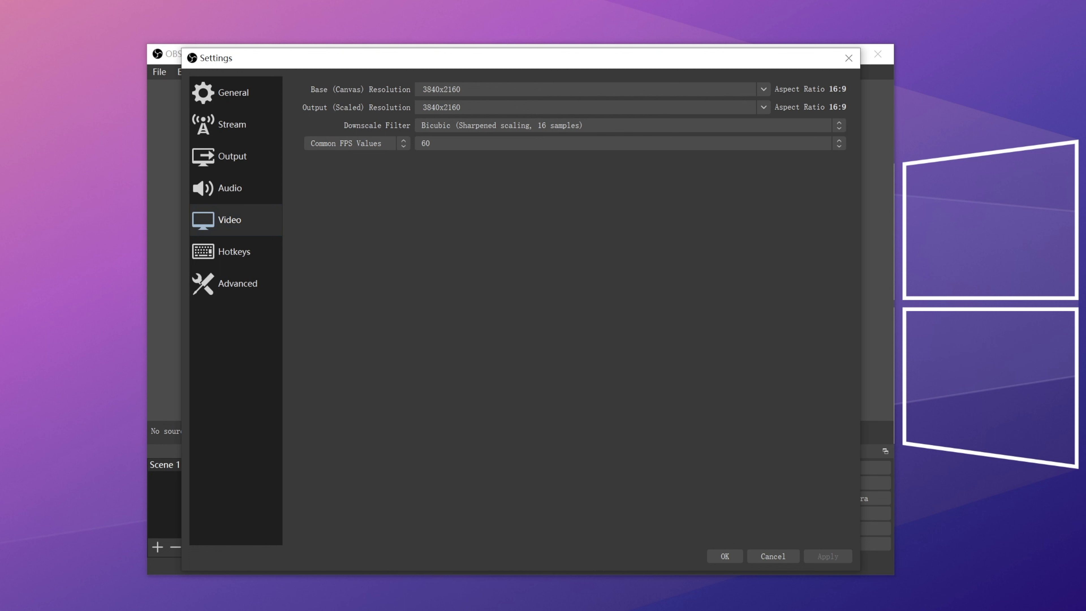
pyautogui.click(622, 143)
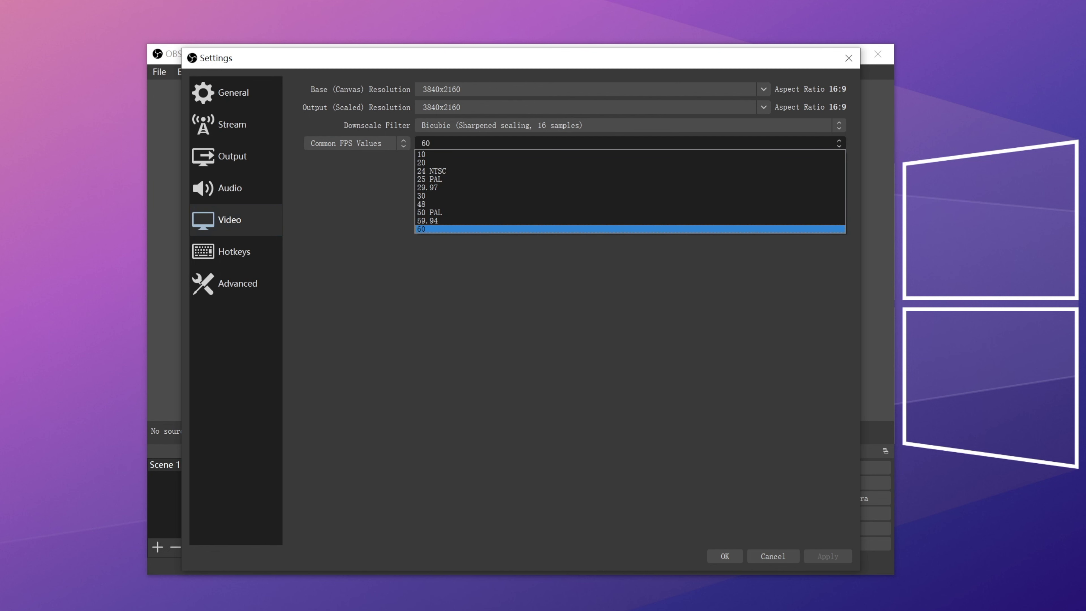
pyautogui.click(622, 196)
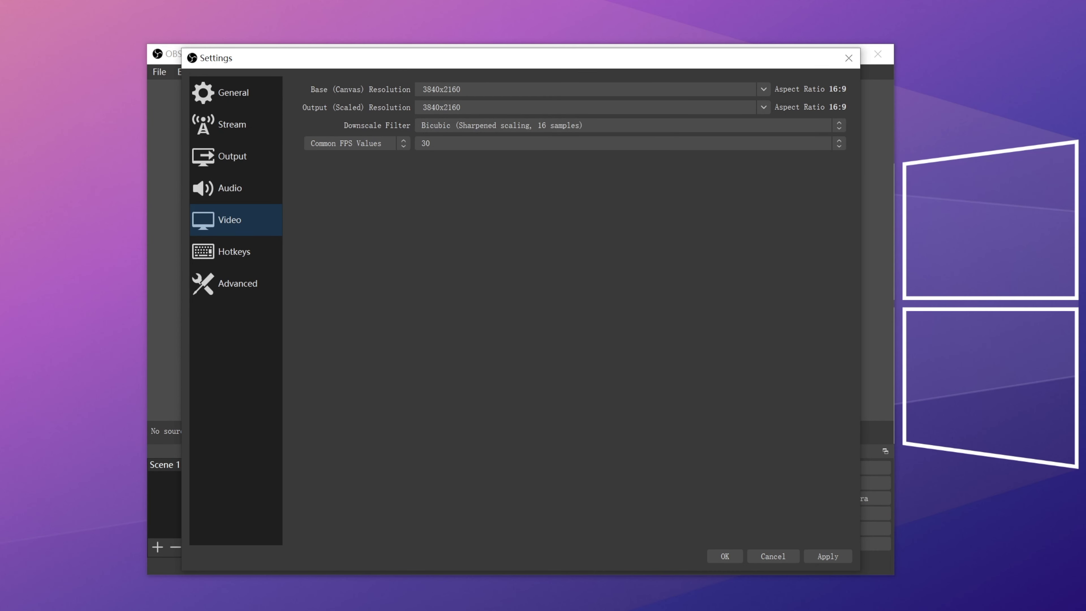
pyautogui.click(764, 106)
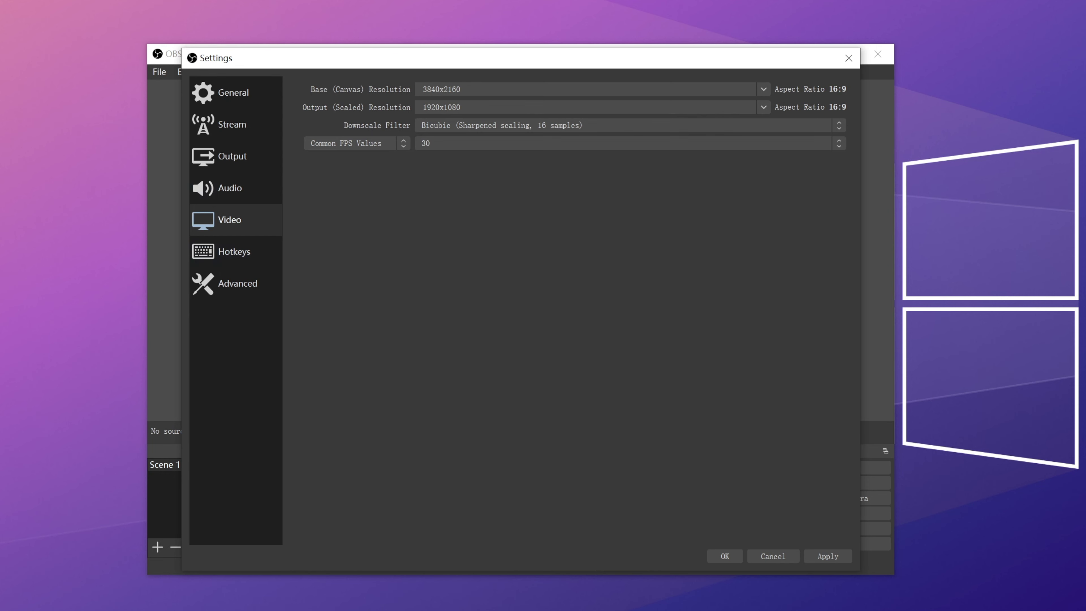
# - Enable the advanced encoder settings for streaming output and set the encoder preset to ultrafast
pyautogui.click(235, 156)
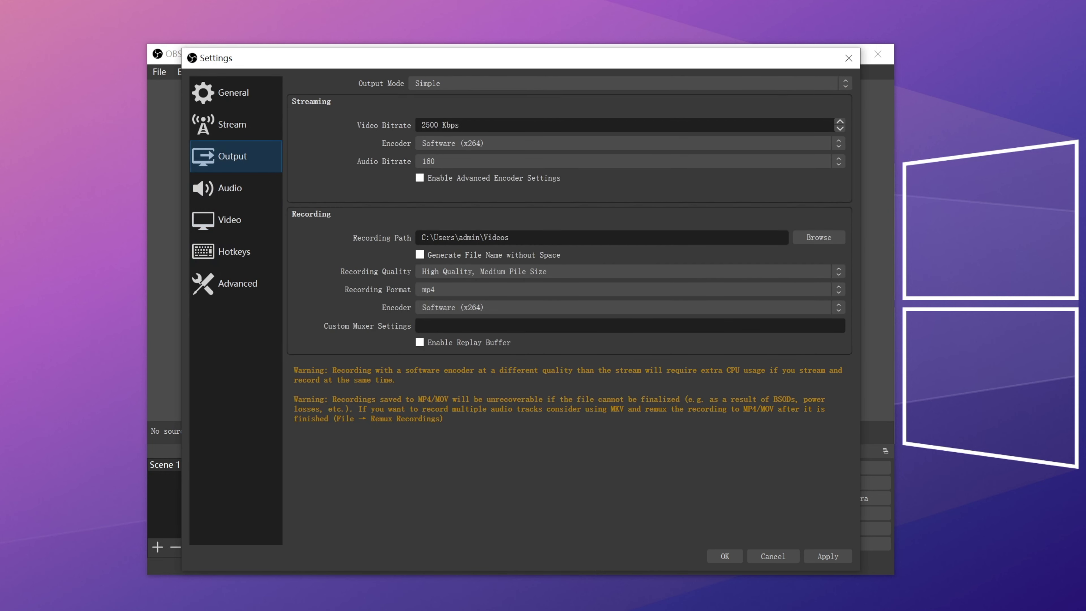
pyautogui.click(420, 178)
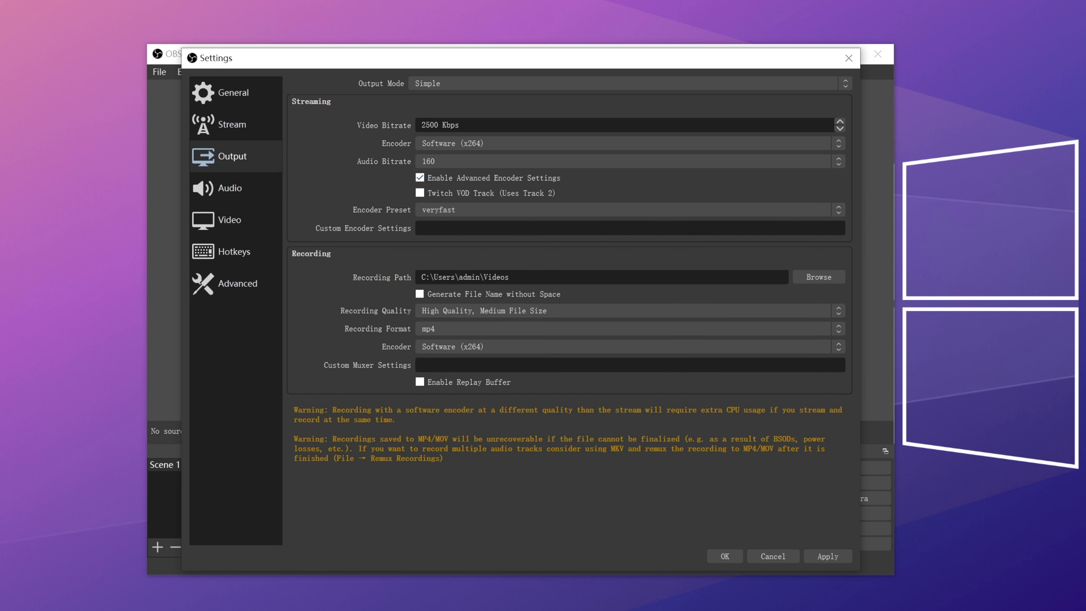
pyautogui.click(630, 209)
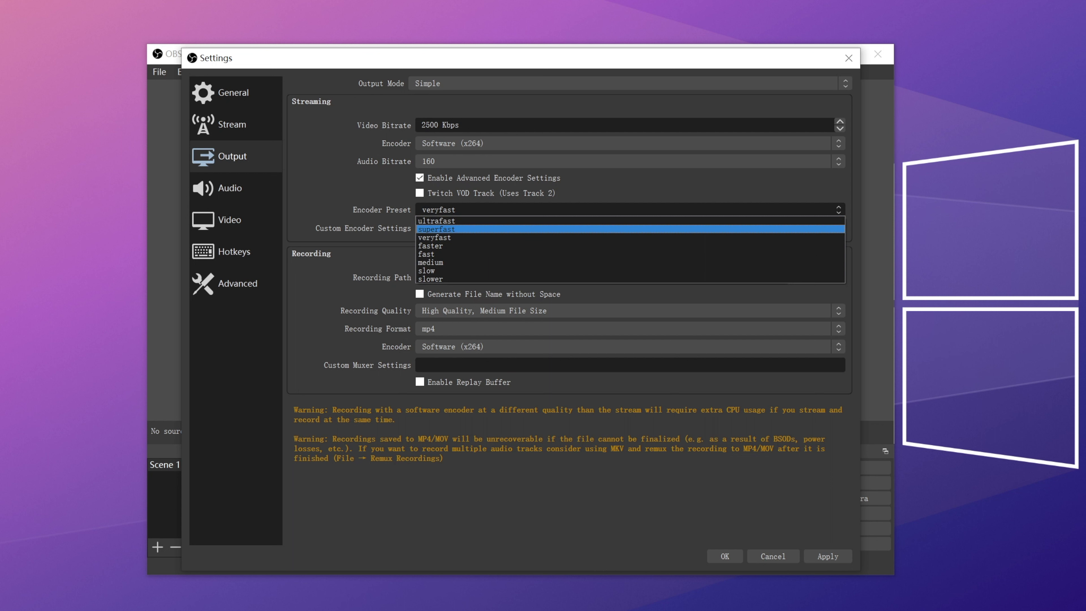
pyautogui.click(436, 229)
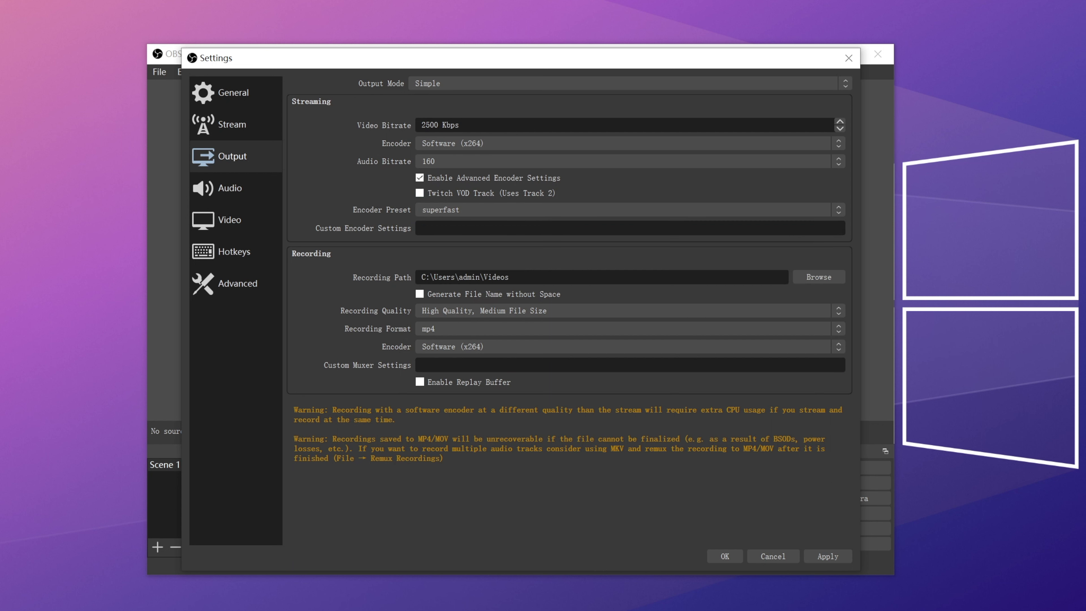
pyautogui.click(628, 209)
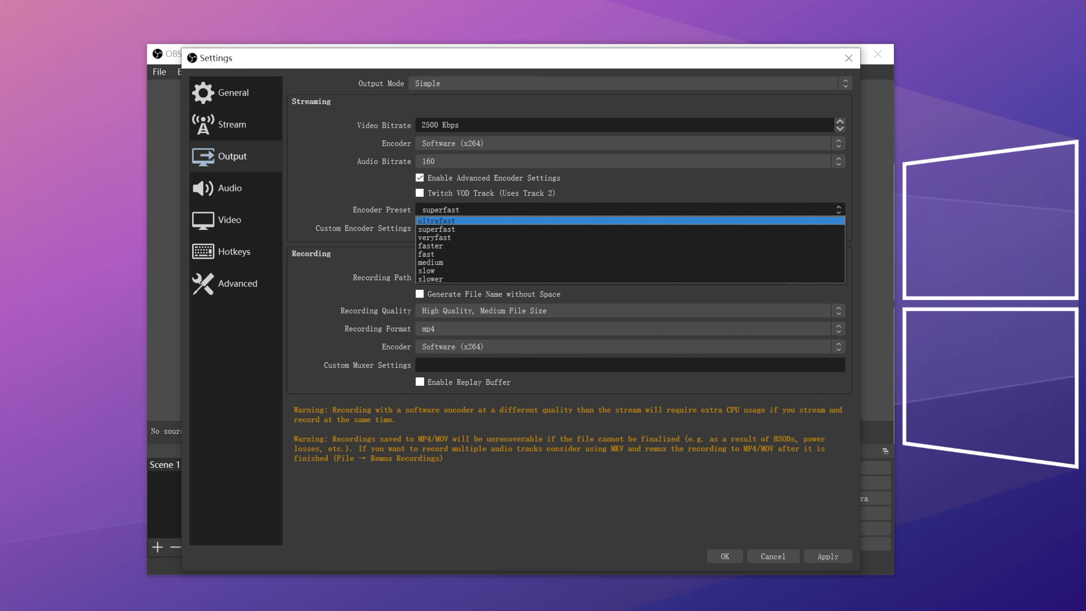
pyautogui.click(436, 221)
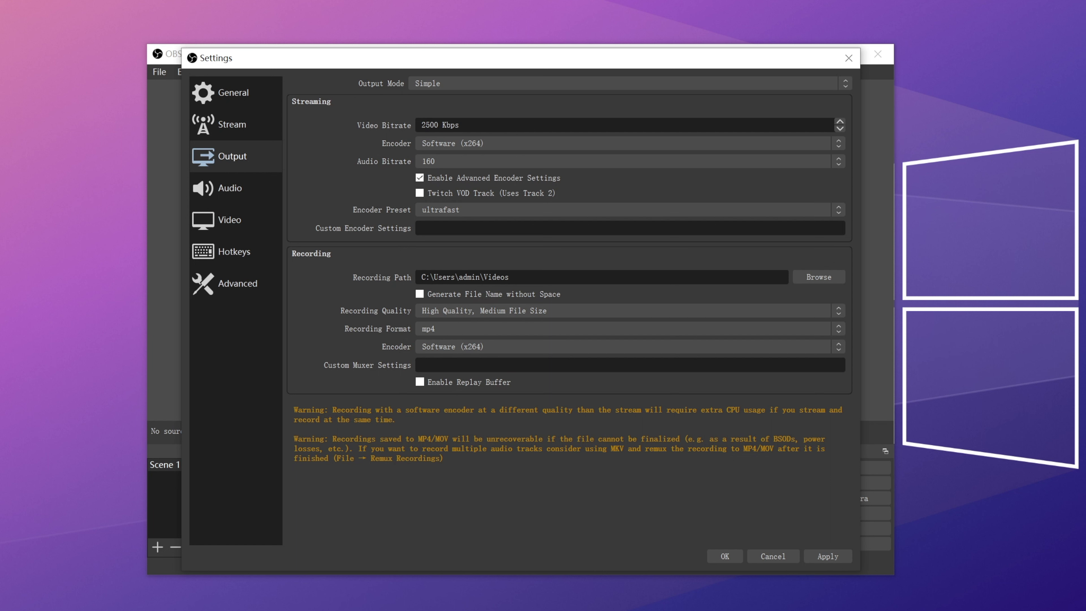
# - Set both the streaming encoder and the recording encoder to Hardware (NVENC)
pyautogui.click(630, 143)
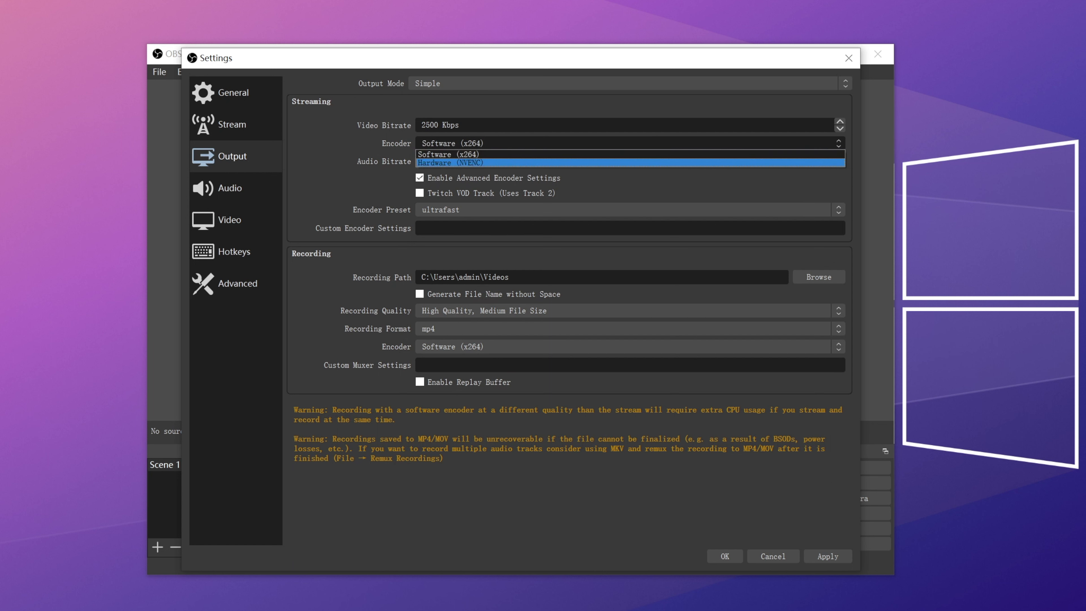
pyautogui.click(449, 163)
pyautogui.click(625, 346)
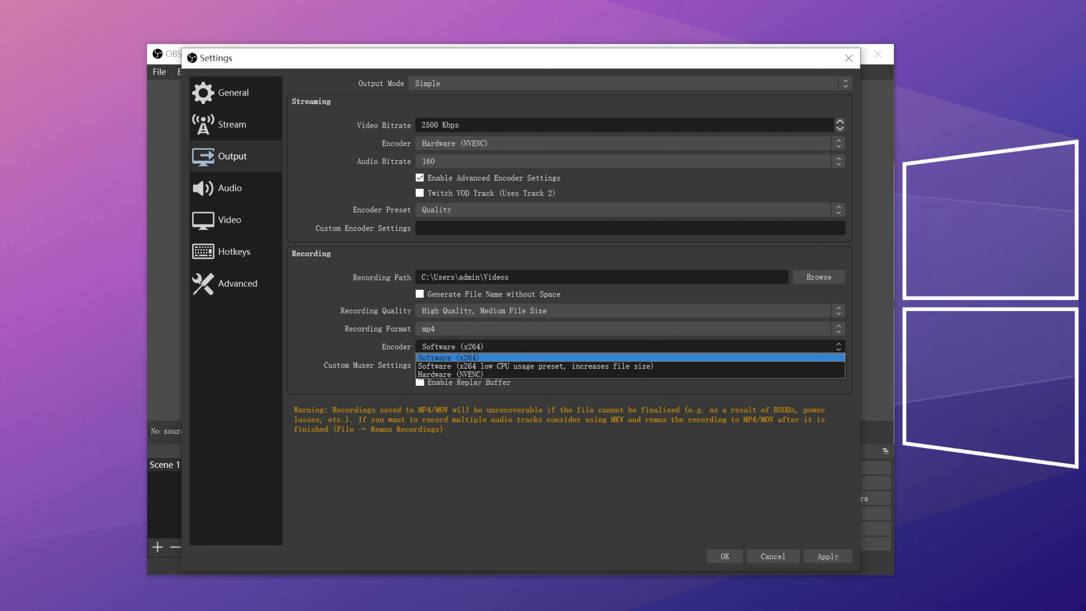
pyautogui.click(449, 374)
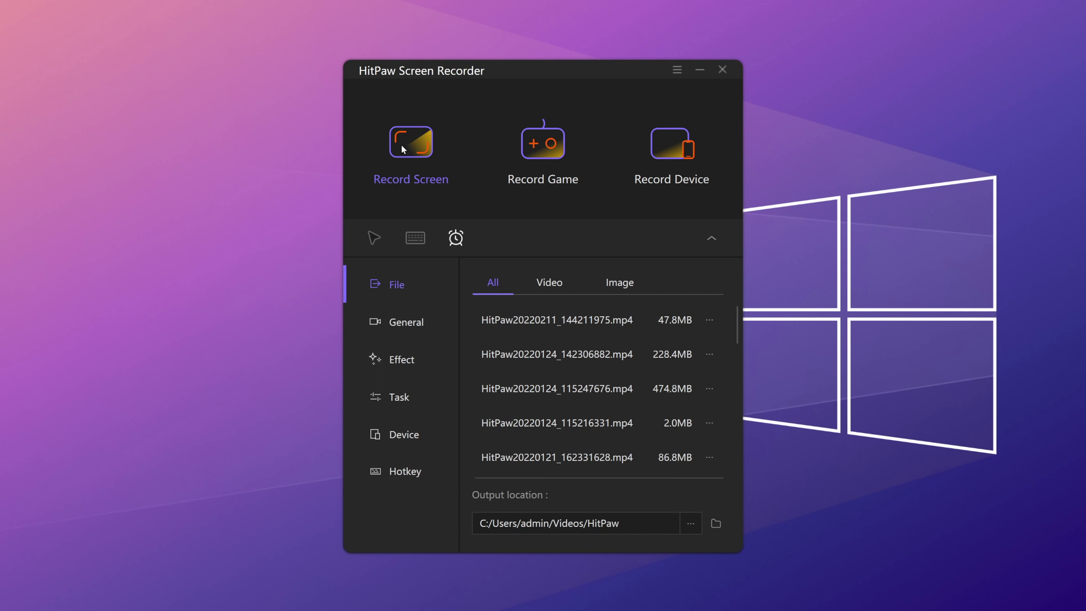
# - Switch to HitPaw Screen Recorder and examine its general recording settings, including the available frame rates
pyautogui.click(406, 320)
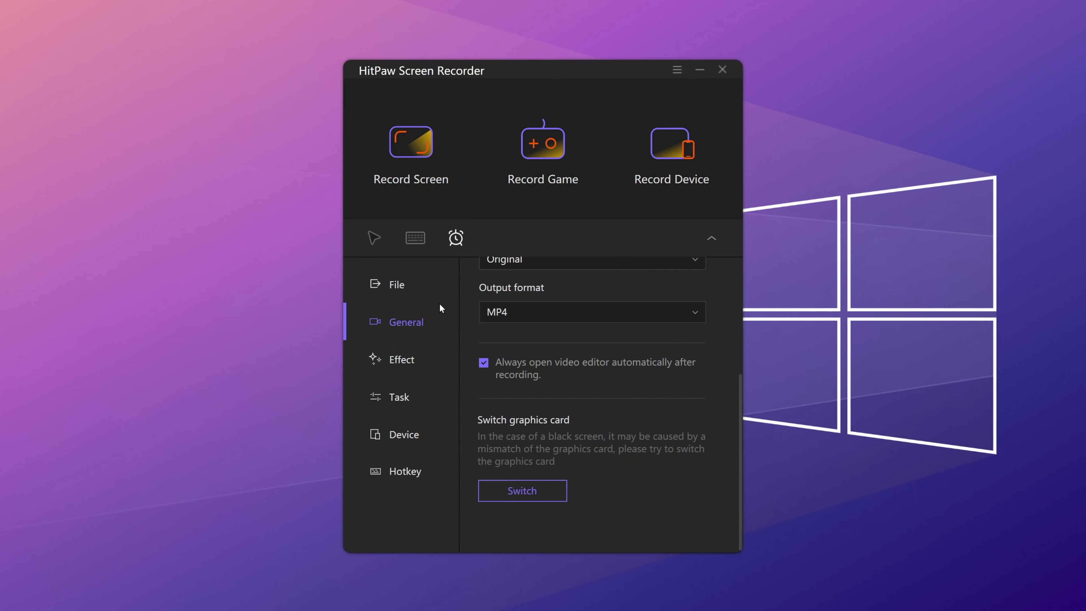
pyautogui.scroll(5, 554, 304)
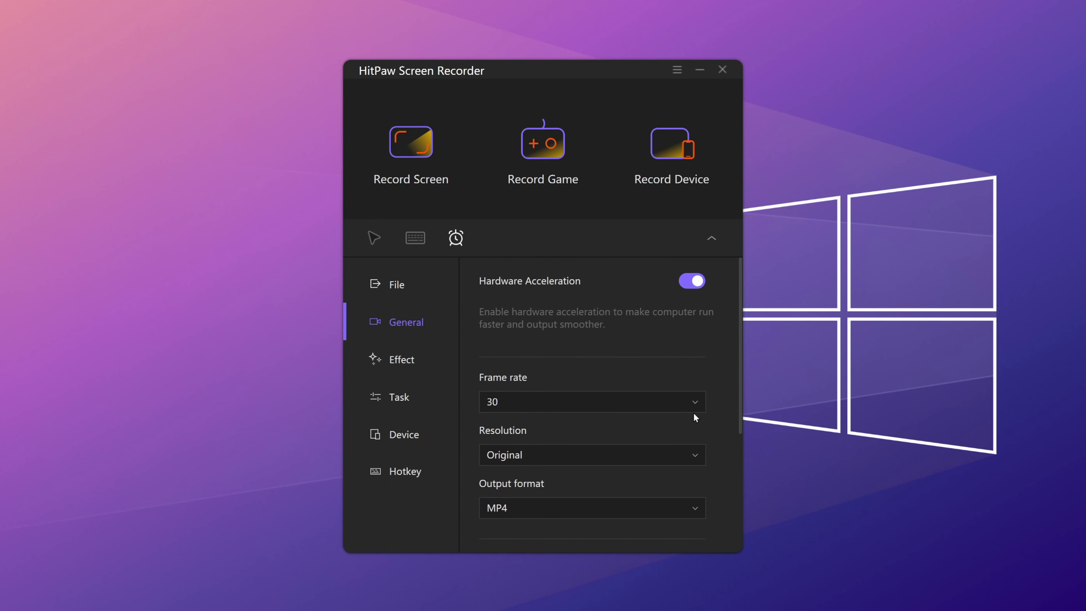
pyautogui.click(673, 405)
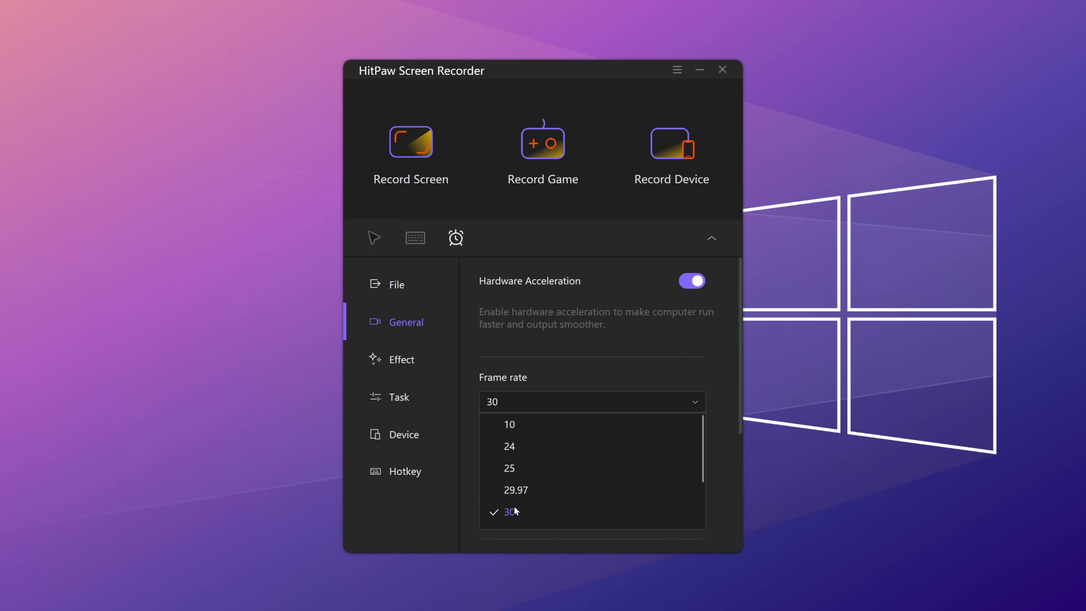
pyautogui.click(579, 357)
pyautogui.scroll(-3, 562, 404)
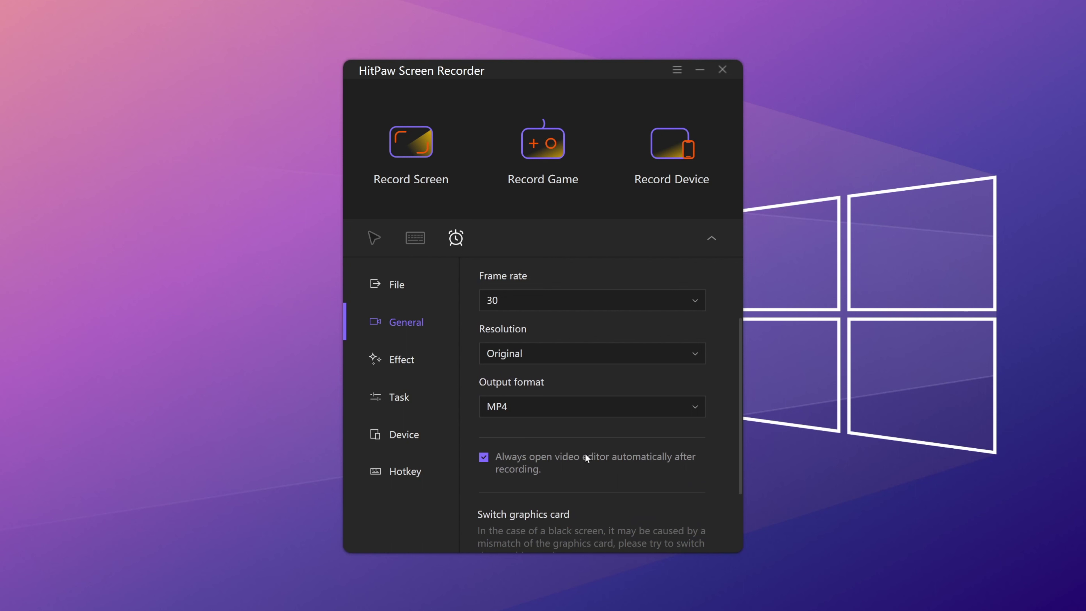
pyautogui.scroll(-2, 585, 454)
# - Turn on the mouse cursor effect with the purple highlight color and enable showing keystrokes
pyautogui.click(397, 358)
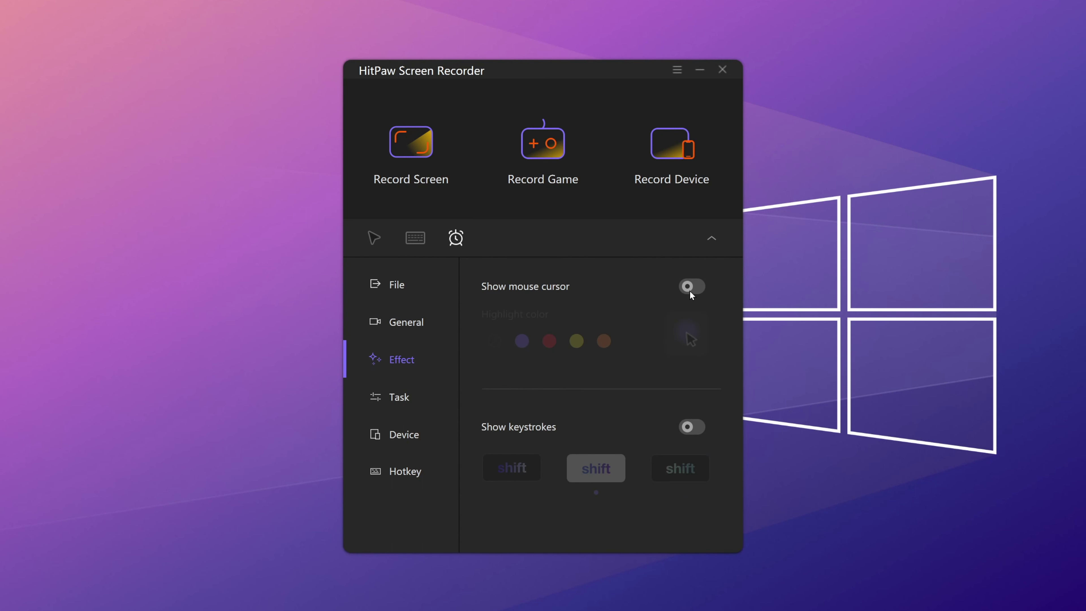
pyautogui.click(693, 287)
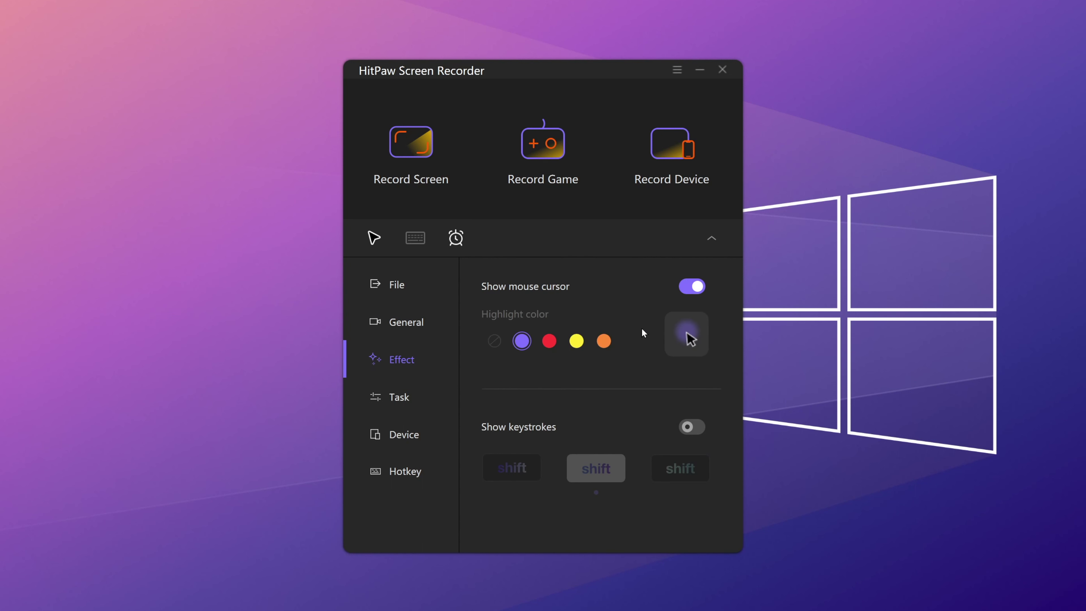
pyautogui.click(547, 342)
pyautogui.click(522, 343)
pyautogui.click(693, 421)
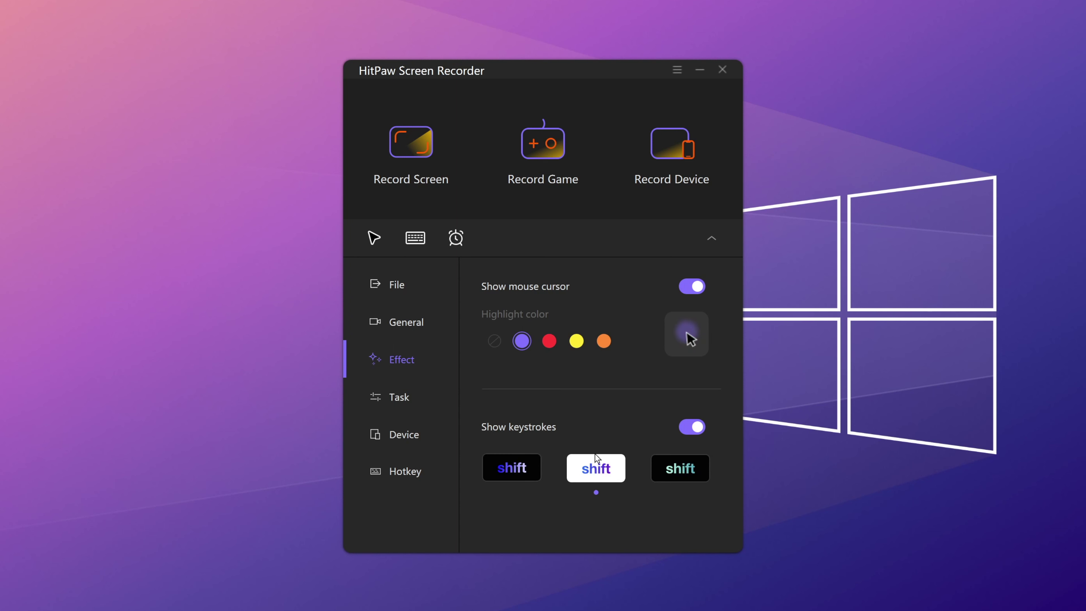
# - Start a screen recording setup and select the full screen as the capture area
pyautogui.click(417, 140)
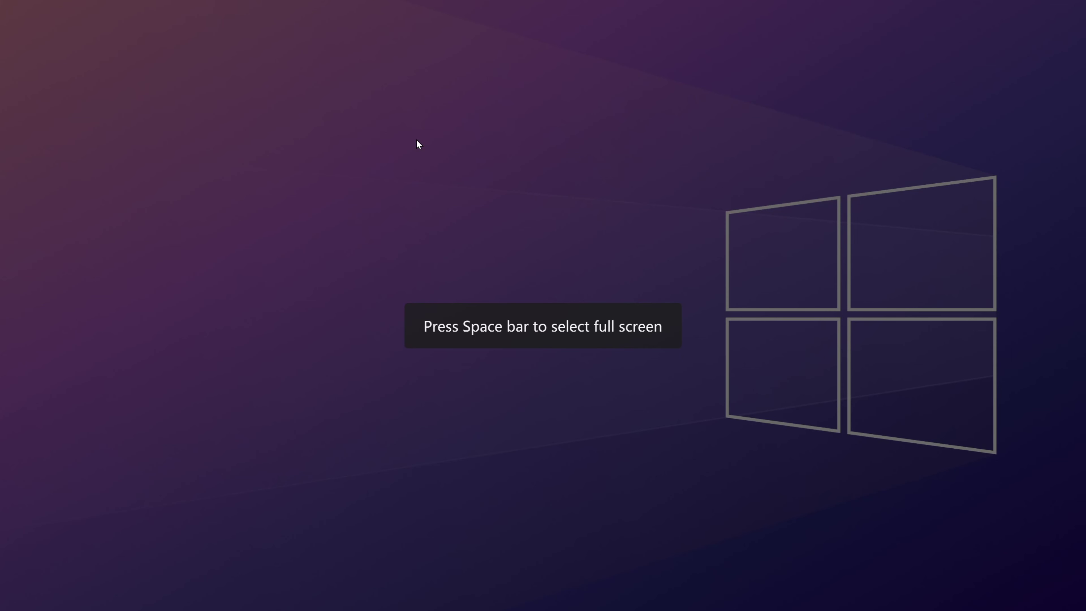
pyautogui.press('space')
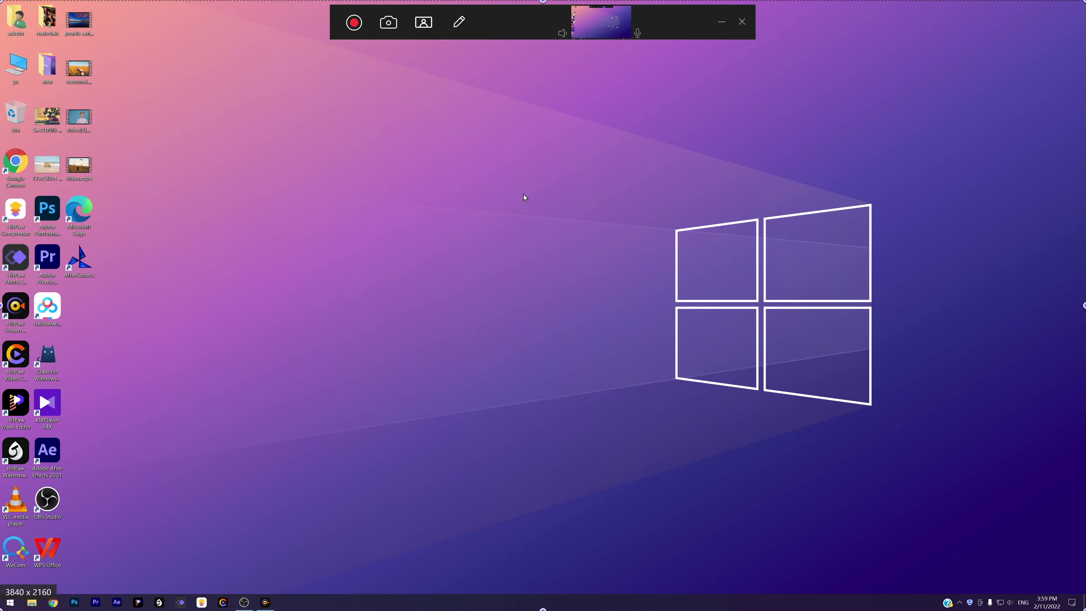
# - Try the annotation pen by drawing a row of freehand strokes across the upper part of the desktop
pyautogui.click(457, 29)
pyautogui.click(382, 53)
pyautogui.moveTo(319, 198)
pyautogui.mouseDown()
pyautogui.moveTo(320, 259)
pyautogui.moveTo(353, 231)
pyautogui.mouseUp()
pyautogui.moveTo(355, 200)
pyautogui.mouseDown()
pyautogui.moveTo(364, 266)
pyautogui.moveTo(388, 259)
pyautogui.mouseUp()
pyautogui.click(388, 209)
pyautogui.moveTo(423, 205); pyautogui.dragTo(429, 270)
pyautogui.moveTo(402, 231); pyautogui.dragTo(445, 230)
pyautogui.moveTo(458, 189); pyautogui.dragTo(466, 276)
pyautogui.moveTo(462, 186)
pyautogui.mouseDown()
pyautogui.moveTo(478, 222)
pyautogui.moveTo(536, 261)
pyautogui.mouseUp()
pyautogui.moveTo(563, 220)
pyautogui.mouseDown()
pyautogui.moveTo(605, 266)
pyautogui.moveTo(618, 221)
pyautogui.mouseUp()
# - Try the Picture in Picture camera overlay, and make a full-screen recording of about 9 seconds
pyautogui.click(423, 22)
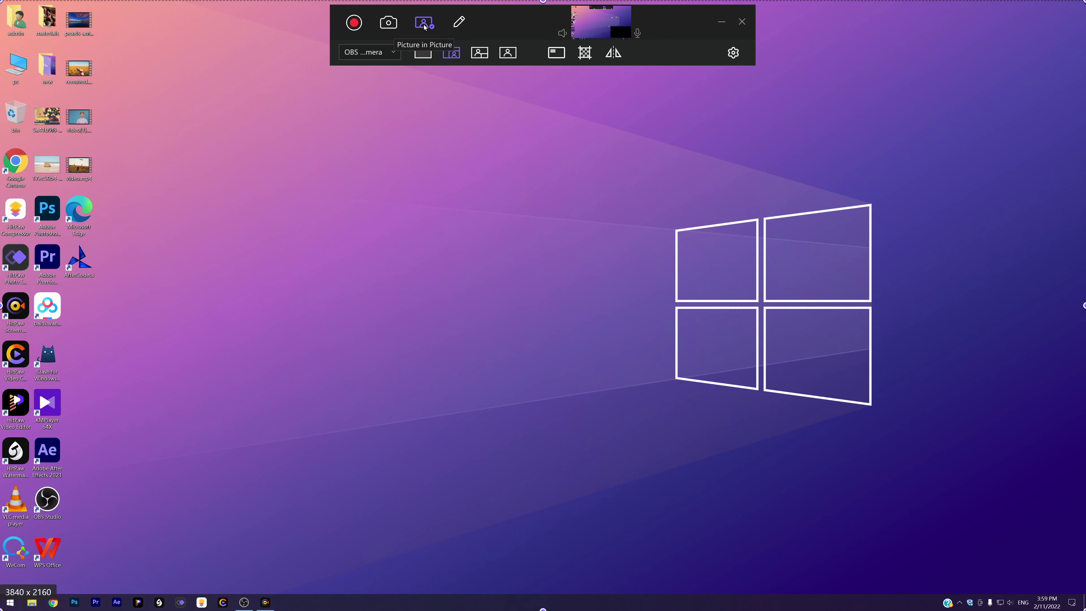
pyautogui.click(589, 25)
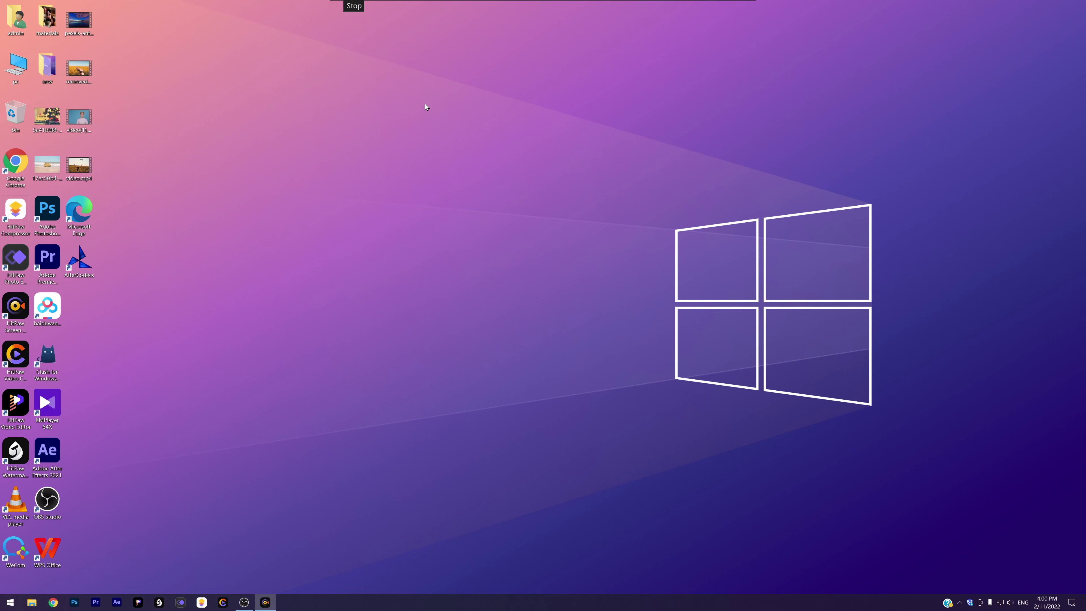
pyautogui.click(354, 33)
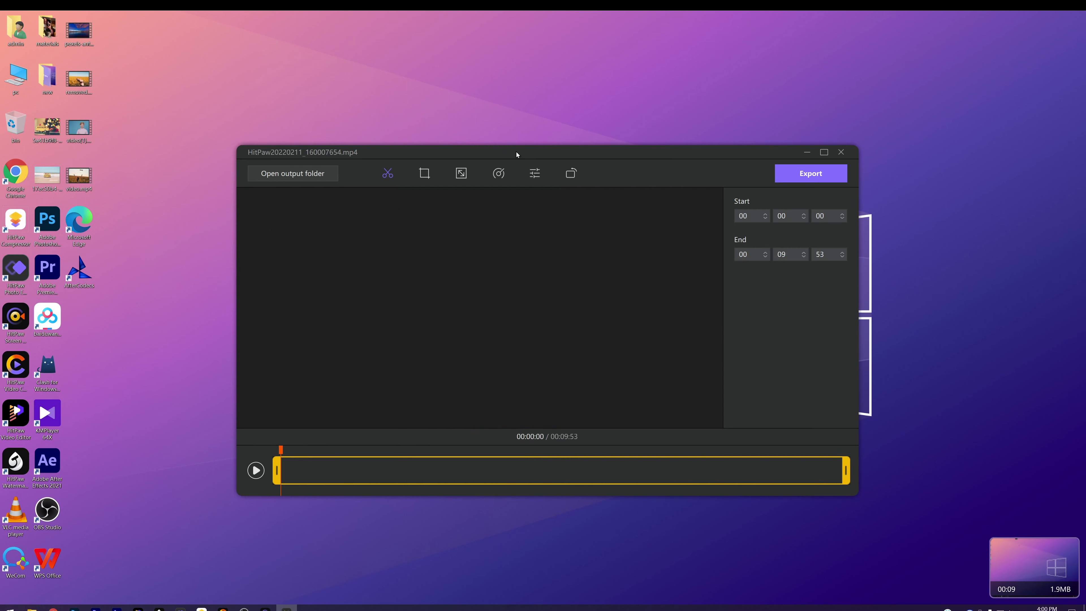
# - Trim the recorded clip so it starts at 00:02:29 and ends at 00:07:92
pyautogui.moveTo(172, 512); pyautogui.dragTo(353, 512)
pyautogui.click(733, 479)
pyautogui.moveTo(938, 508); pyautogui.dragTo(810, 507)
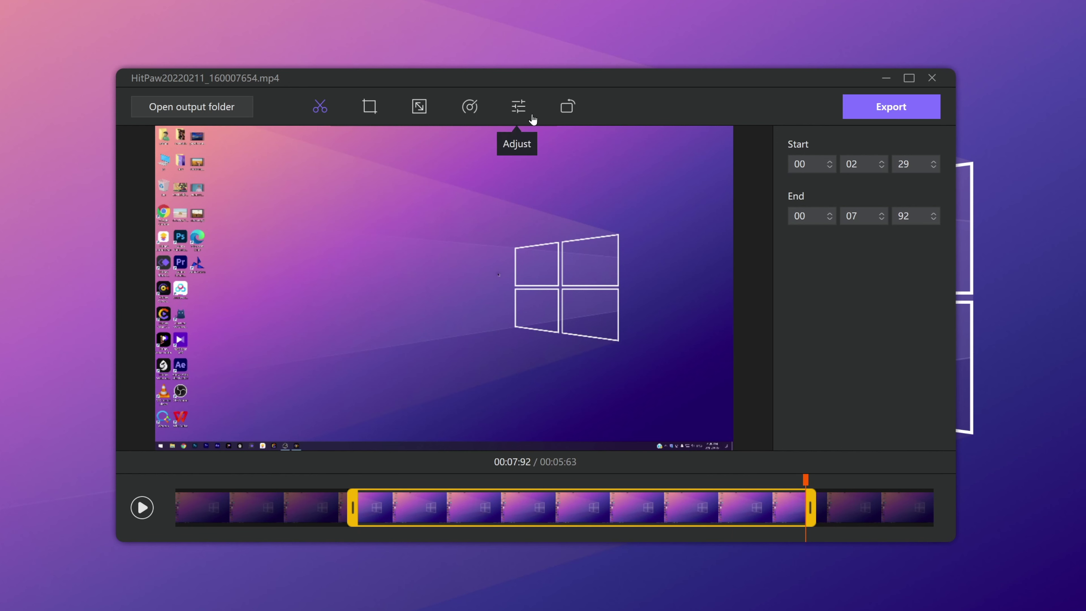
pyautogui.click(369, 106)
pyautogui.click(778, 451)
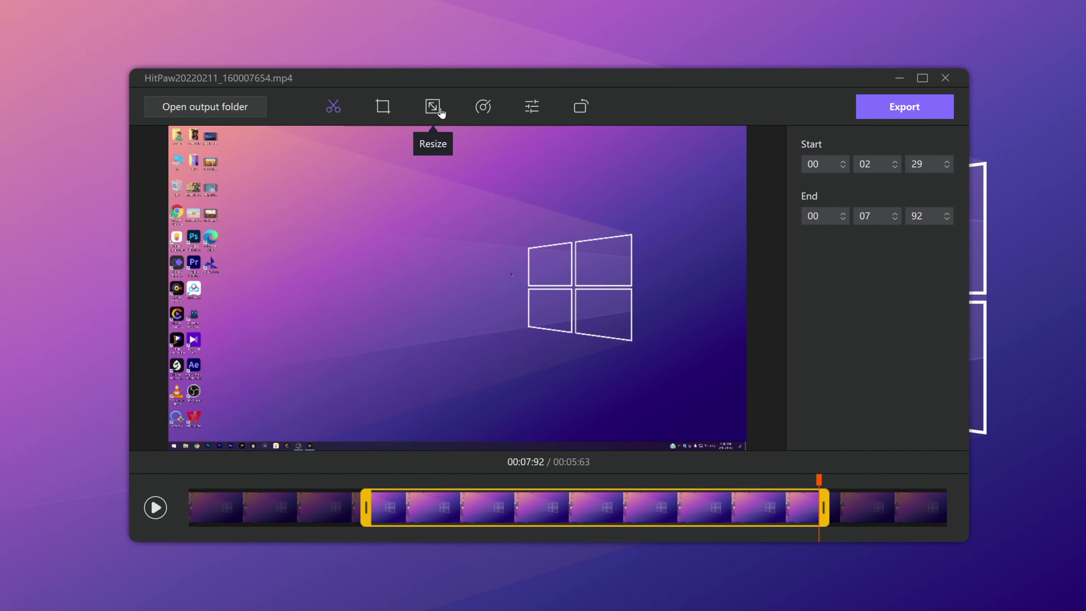
# - Export the trimmed recording as Video(.MP4) and view the exported file
pyautogui.click(902, 107)
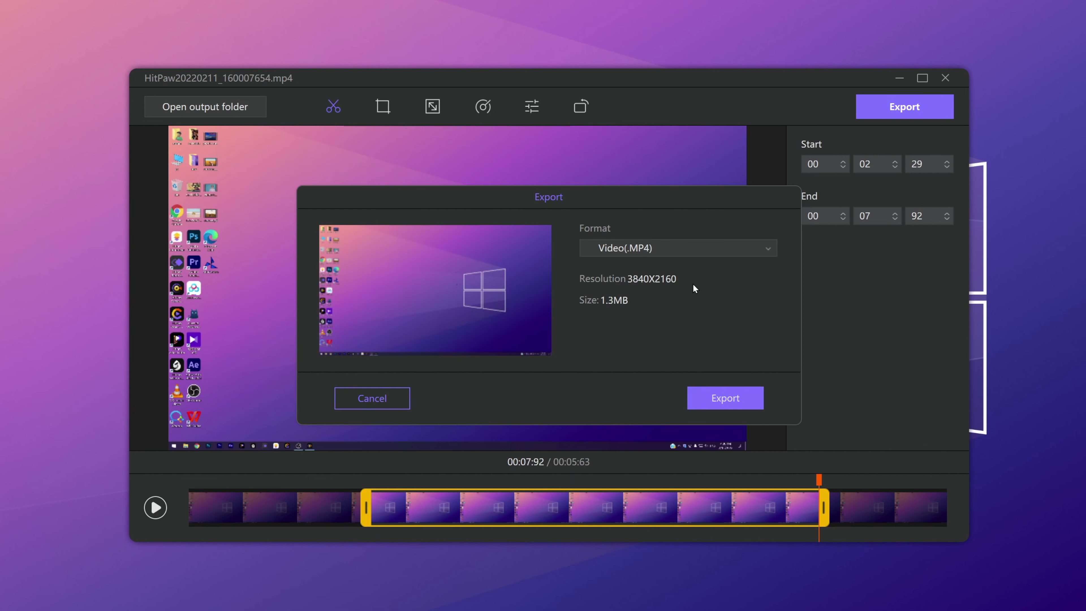
pyautogui.click(704, 403)
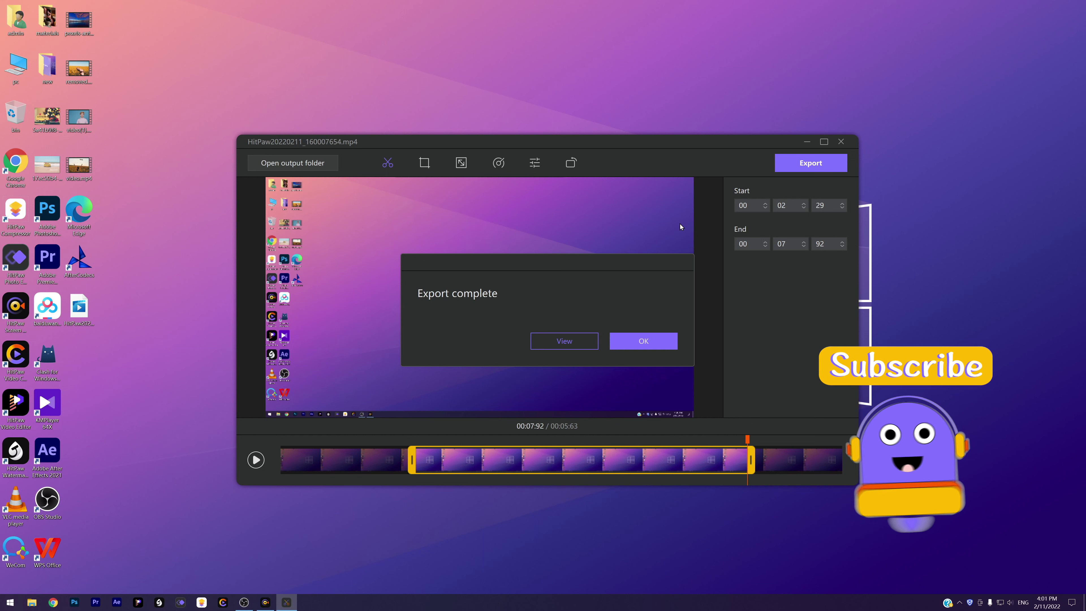
pyautogui.click(564, 340)
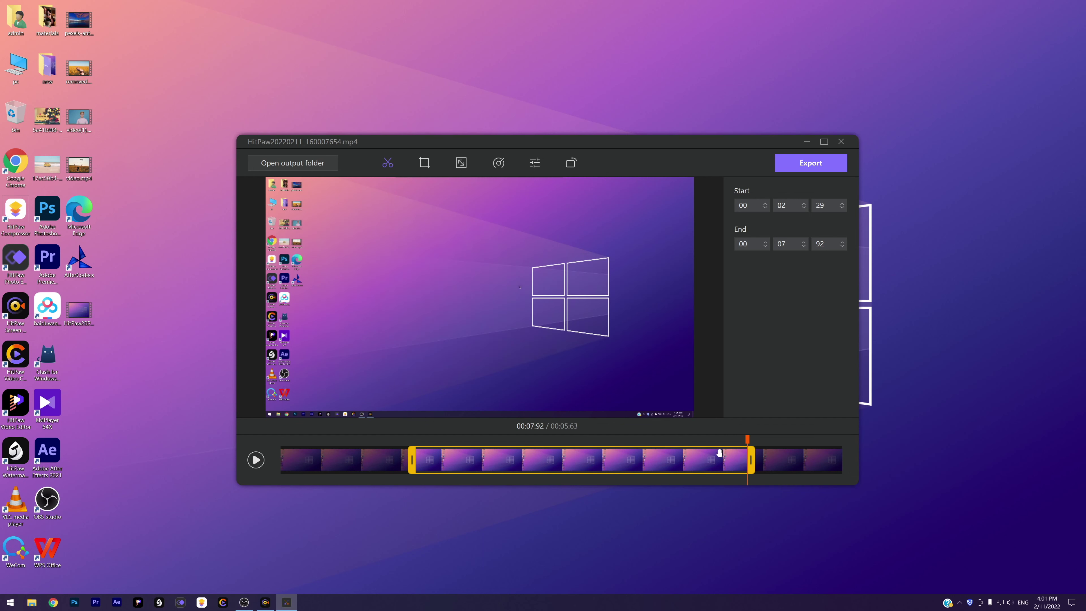